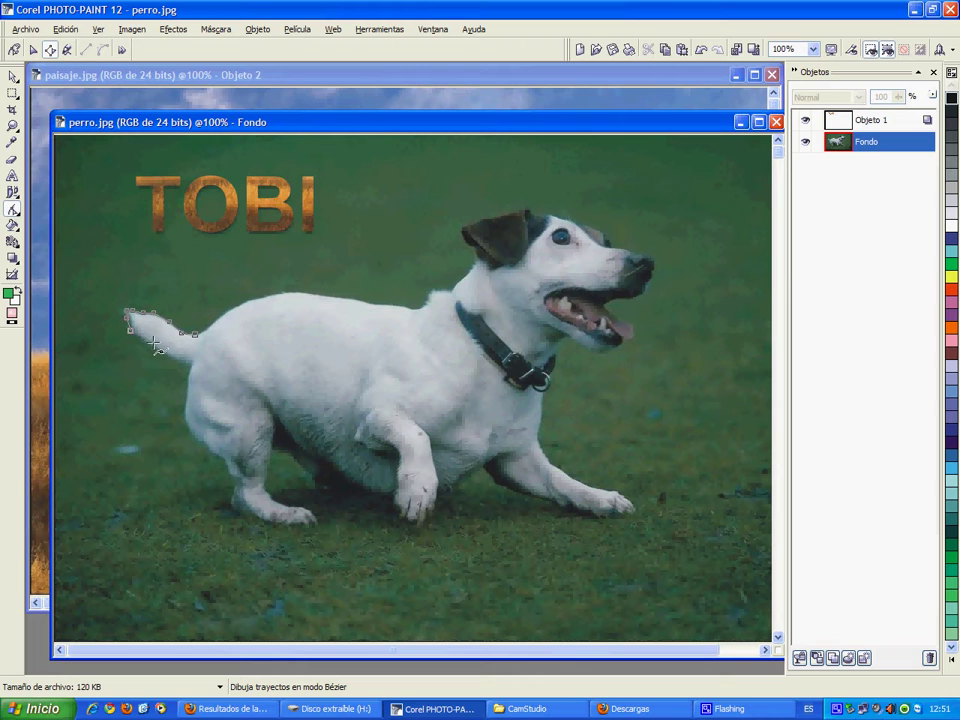
# Continue the Bézier path along the tail's underside, the dog's rump and the rear leg to the tip of the hind paw.
pyautogui.click(175, 358)
pyautogui.click(185, 364)
pyautogui.click(185, 393)
pyautogui.click(221, 461)
pyautogui.click(231, 490)
pyautogui.click(233, 503)
pyautogui.click(253, 515)
pyautogui.click(272, 518)
pyautogui.click(300, 525)
pyautogui.click(319, 519)
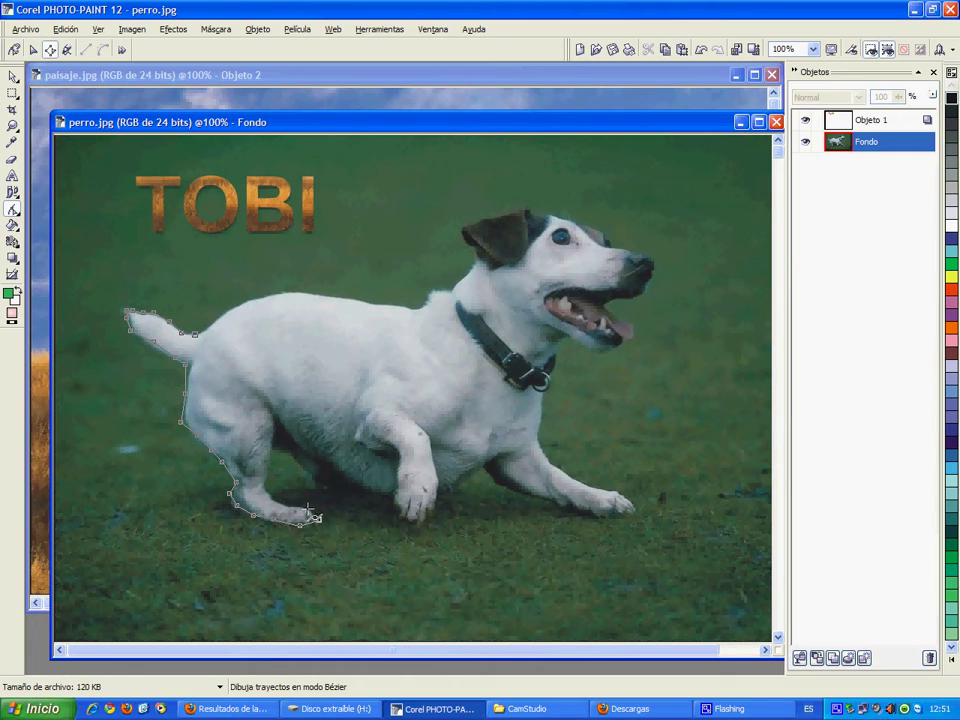
# Trace the path around the hind leg's inner edge, along the belly and around the raised front paw.
pyautogui.click(305, 506)
pyautogui.click(292, 506)
pyautogui.click(284, 503)
pyautogui.click(271, 493)
pyautogui.click(266, 483)
pyautogui.click(266, 470)
pyautogui.click(286, 452)
pyautogui.click(303, 469)
pyautogui.click(326, 486)
pyautogui.click(362, 492)
pyautogui.click(388, 497)
pyautogui.click(400, 513)
pyautogui.click(428, 514)
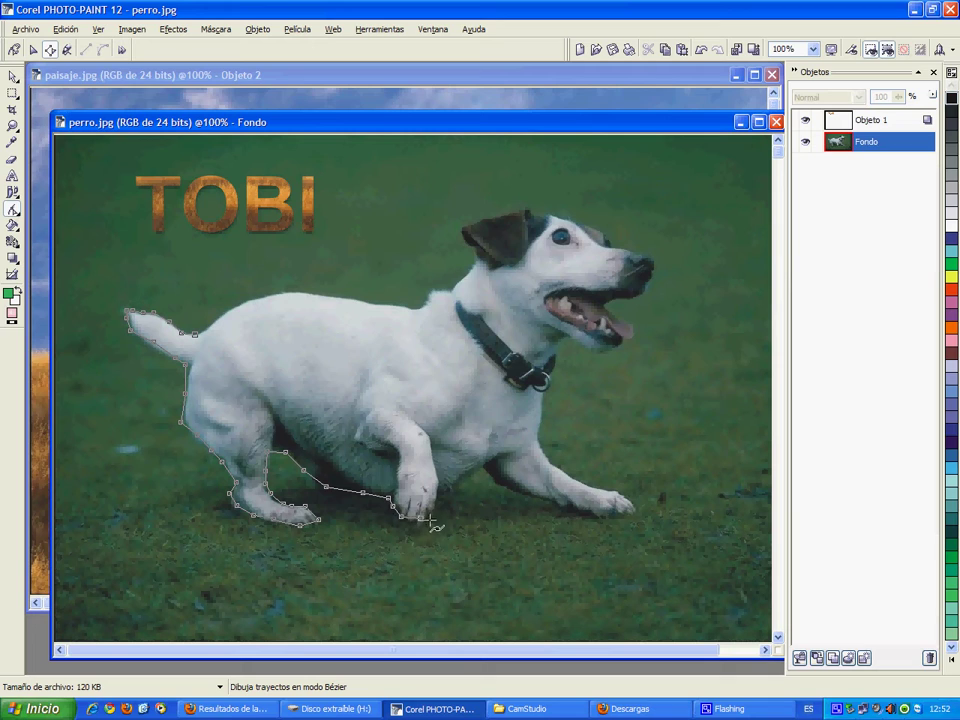
# Trace the path from the raised front paw across the chest and along the underside of the outstretched front leg.
pyautogui.click(465, 478)
pyautogui.click(477, 467)
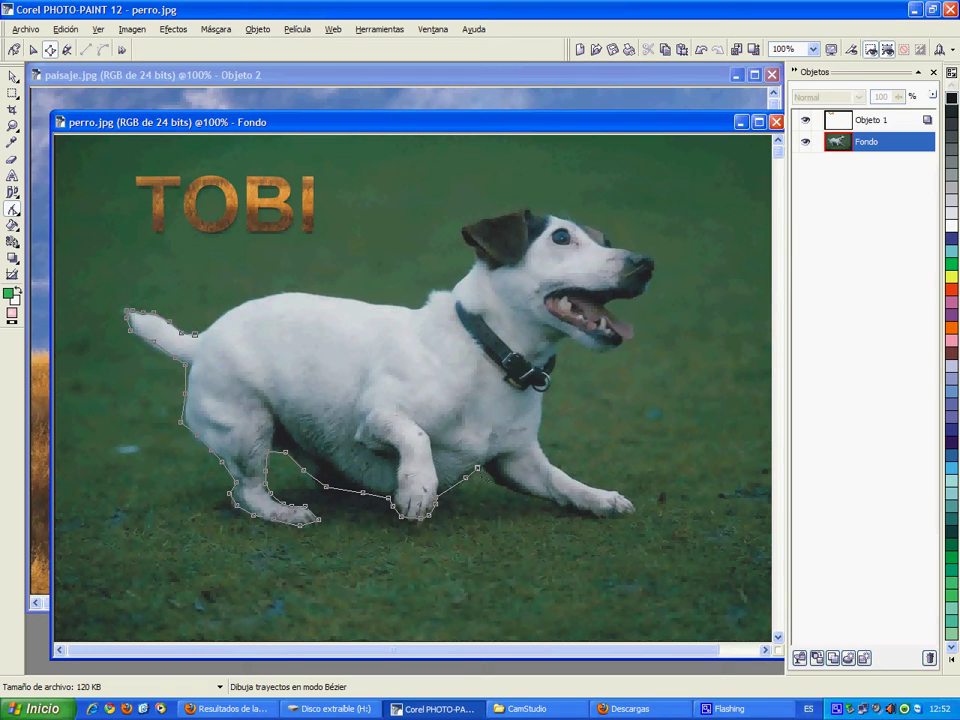
pyautogui.click(519, 492)
pyautogui.click(580, 513)
pyautogui.click(632, 513)
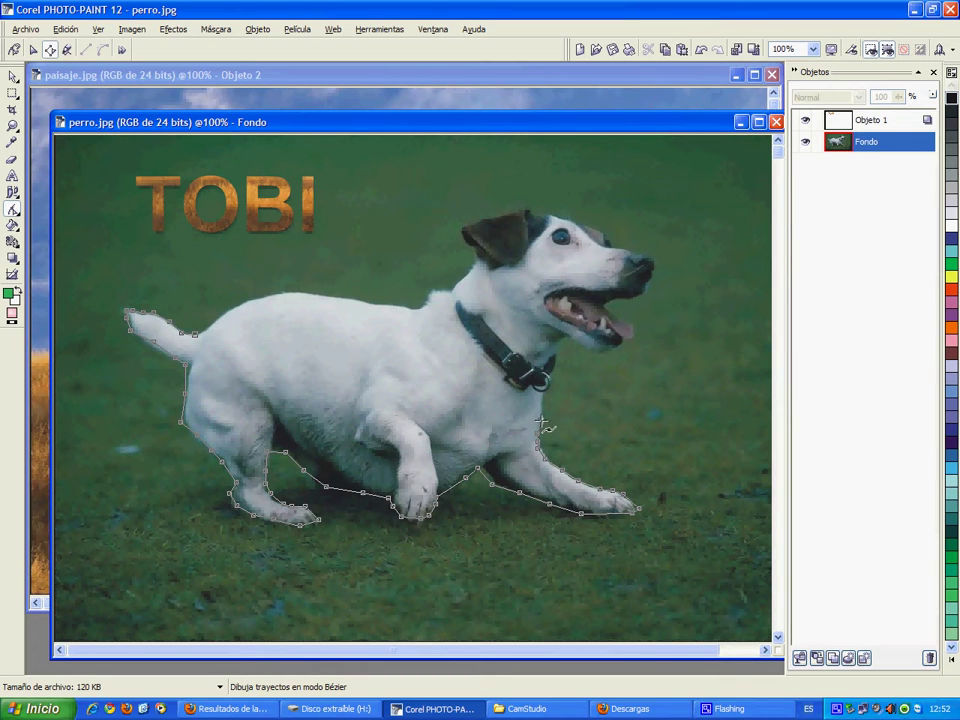
# Trace the path up the dog's chest and throat, past the collar, and along the lower jaw to the tongue tip.
pyautogui.click(541, 389)
pyautogui.click(560, 339)
pyautogui.click(604, 351)
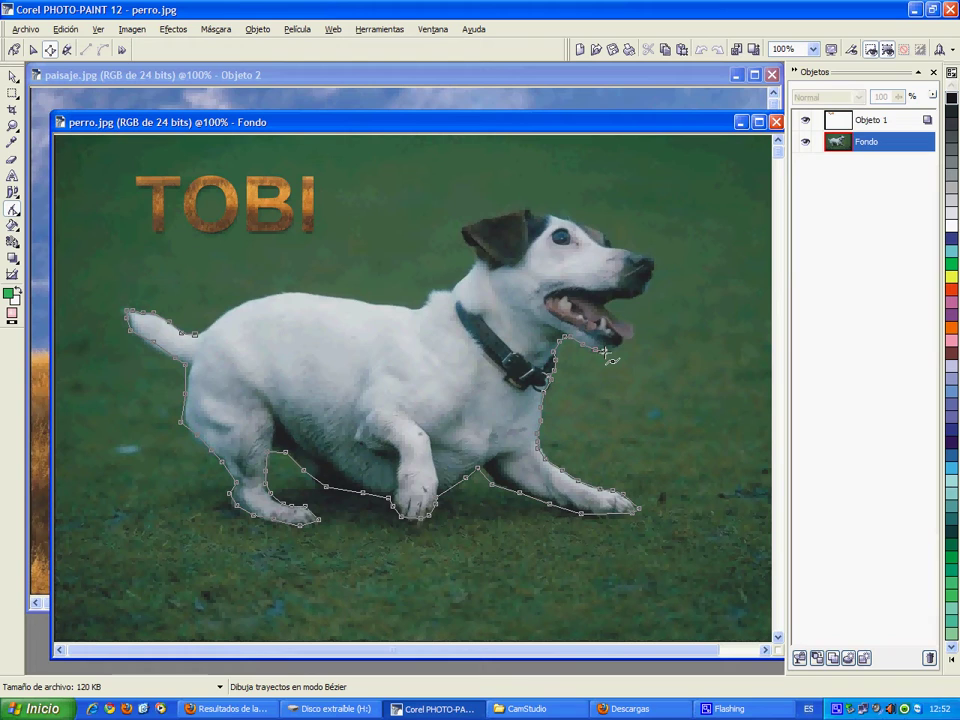
pyautogui.click(630, 341)
pyautogui.click(633, 329)
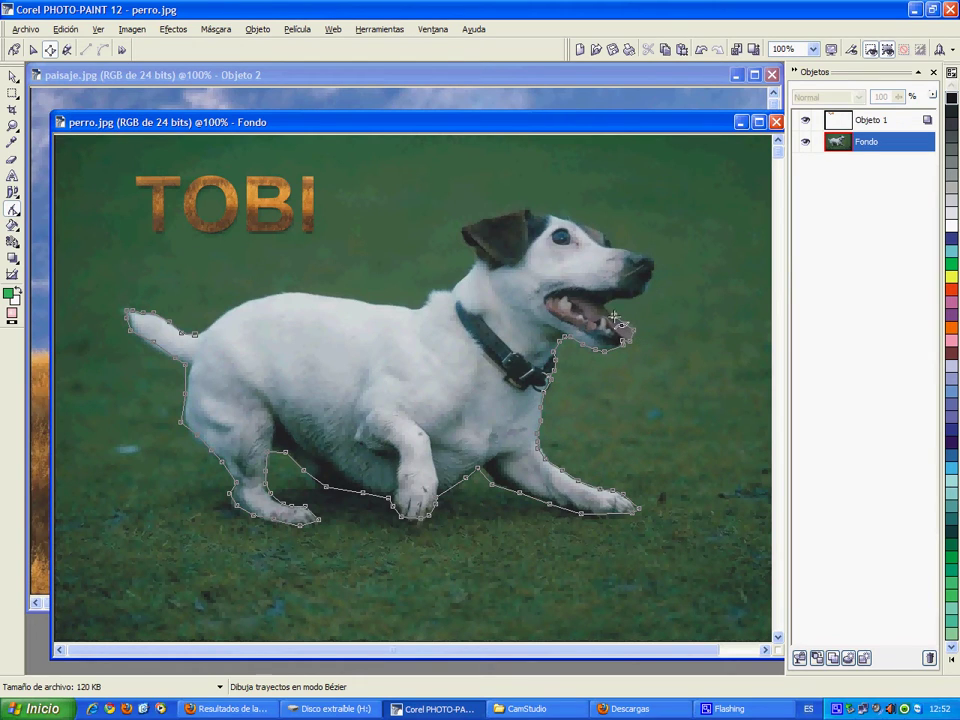
# Trace the path into the open mouth, along the upper lip and around the dog's nose.
pyautogui.click(602, 304)
pyautogui.click(629, 297)
pyautogui.click(641, 294)
pyautogui.click(647, 284)
pyautogui.click(652, 271)
pyautogui.click(655, 262)
pyautogui.click(644, 254)
pyautogui.click(632, 252)
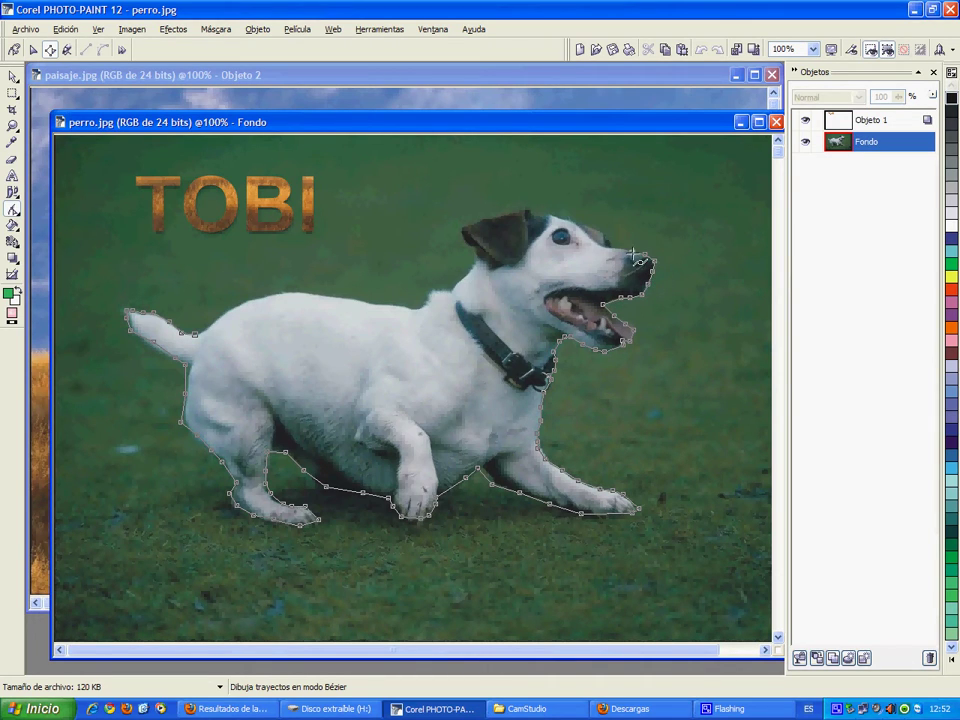
# Trace the path over the dog's forehead, around the ear and down the back of the neck.
pyautogui.click(567, 220)
pyautogui.click(543, 214)
pyautogui.click(519, 212)
pyautogui.click(474, 221)
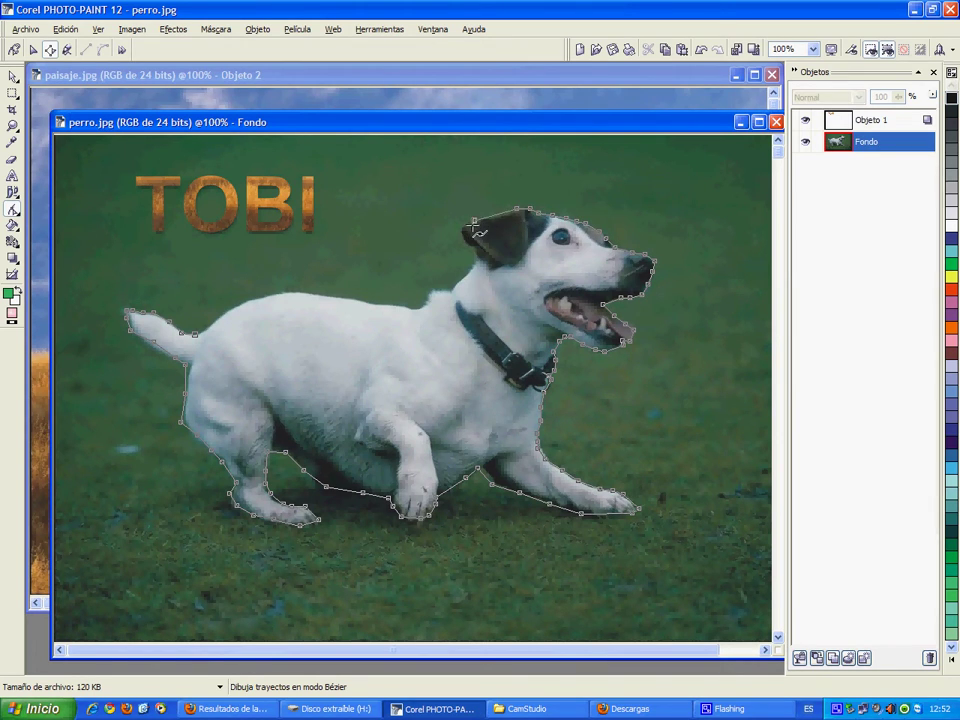
pyautogui.click(462, 228)
pyautogui.click(471, 252)
pyautogui.click(468, 268)
pyautogui.click(459, 284)
# Trace the path along the dog's back to the base of the tail, completing the outline.
pyautogui.click(435, 289)
pyautogui.click(397, 306)
pyautogui.click(376, 303)
pyautogui.click(322, 296)
pyautogui.click(304, 292)
pyautogui.click(281, 292)
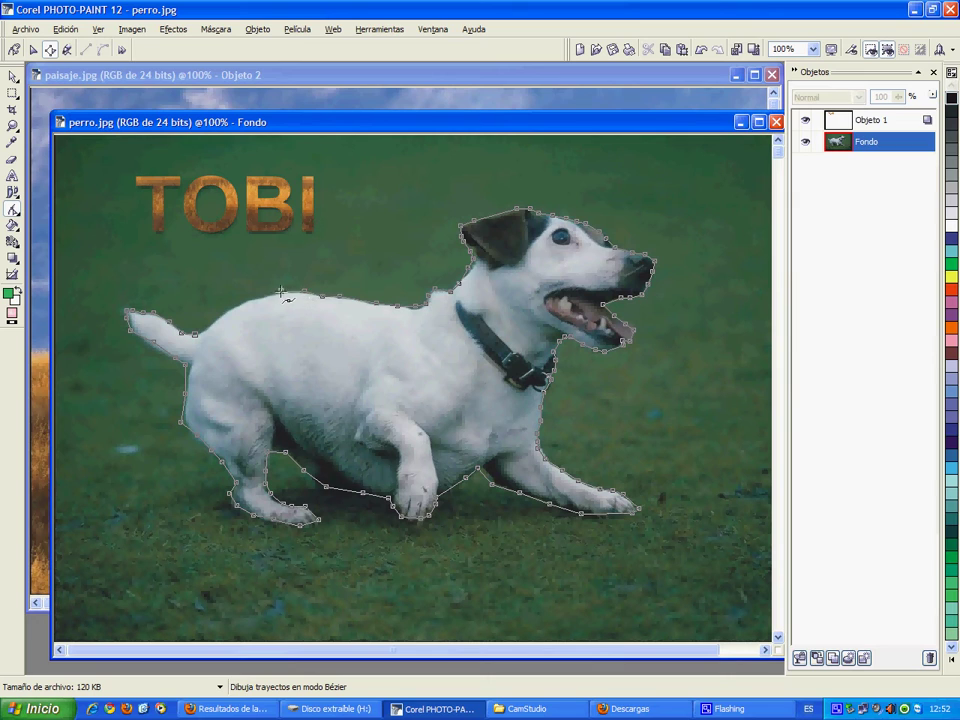
pyautogui.click(236, 306)
pyautogui.click(216, 320)
pyautogui.moveTo(196, 121); pyautogui.dragTo(188, 110)
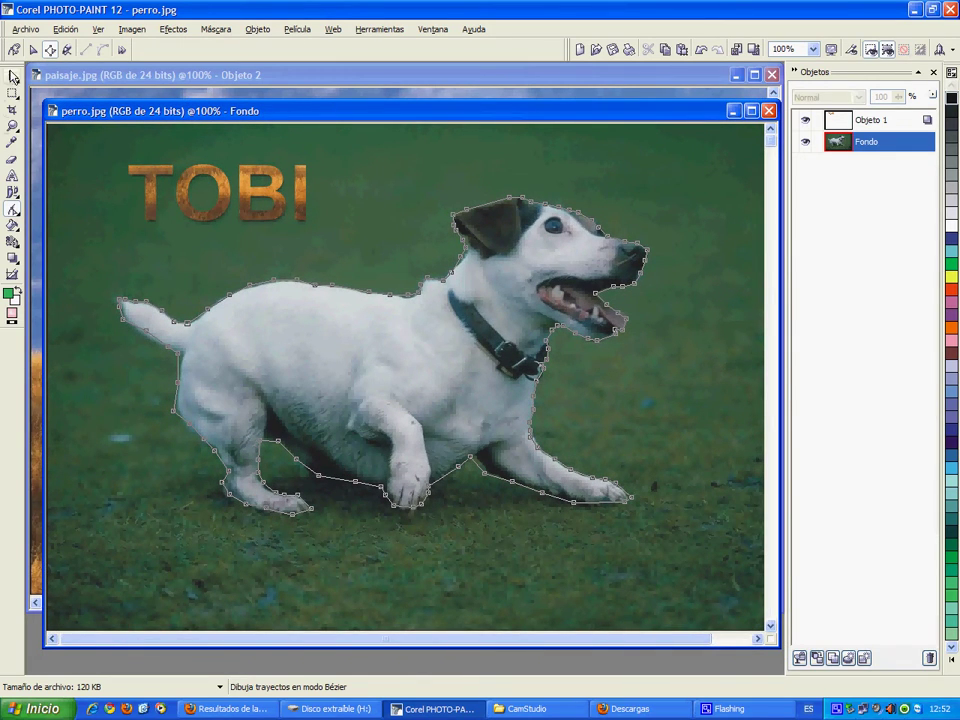
# Move the path nodes at the tail base and rump closer to the dog's edge.
pyautogui.click(33, 50)
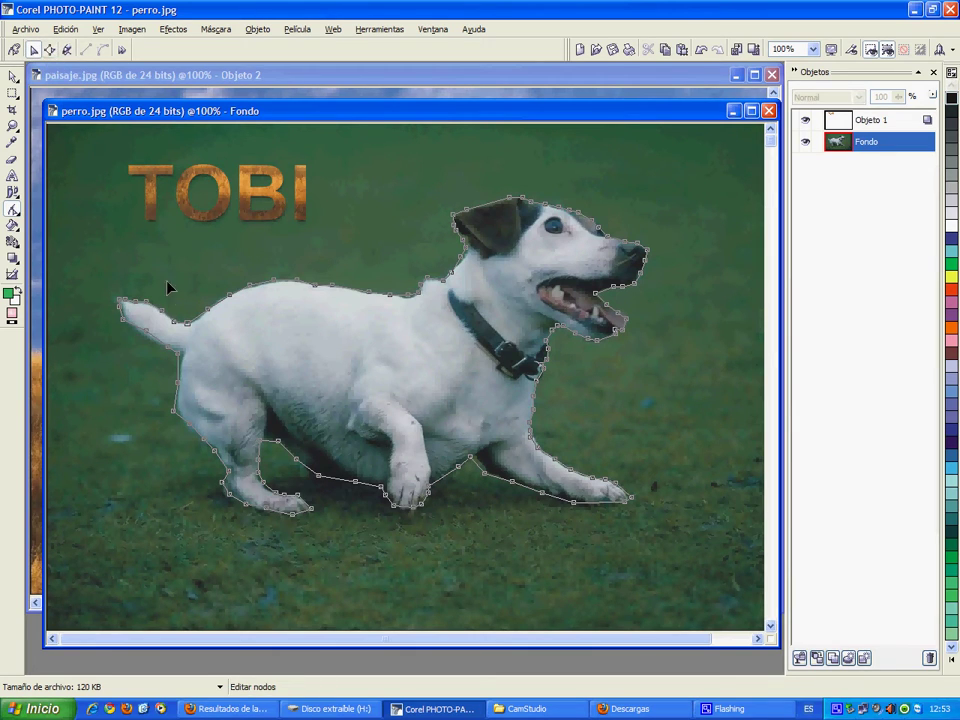
pyautogui.moveTo(187, 324); pyautogui.dragTo(193, 323)
pyautogui.moveTo(178, 352); pyautogui.dragTo(183, 355)
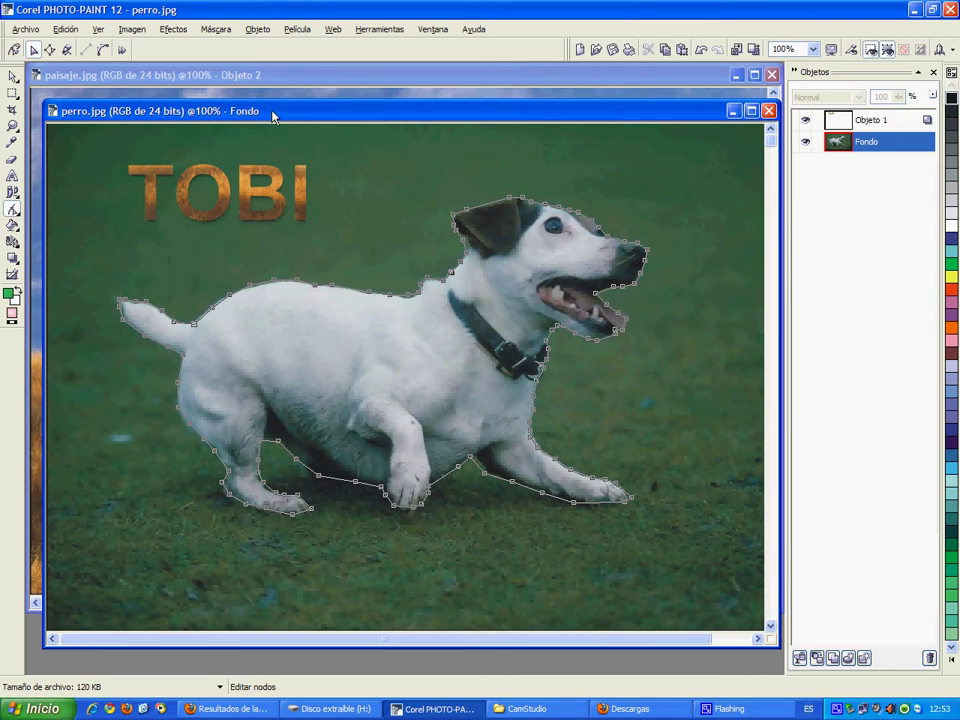
# Convert the path segment between the tail base and the back to a curve and bend it along the dog's edge.
pyautogui.moveTo(272, 117); pyautogui.dragTo(267, 111)
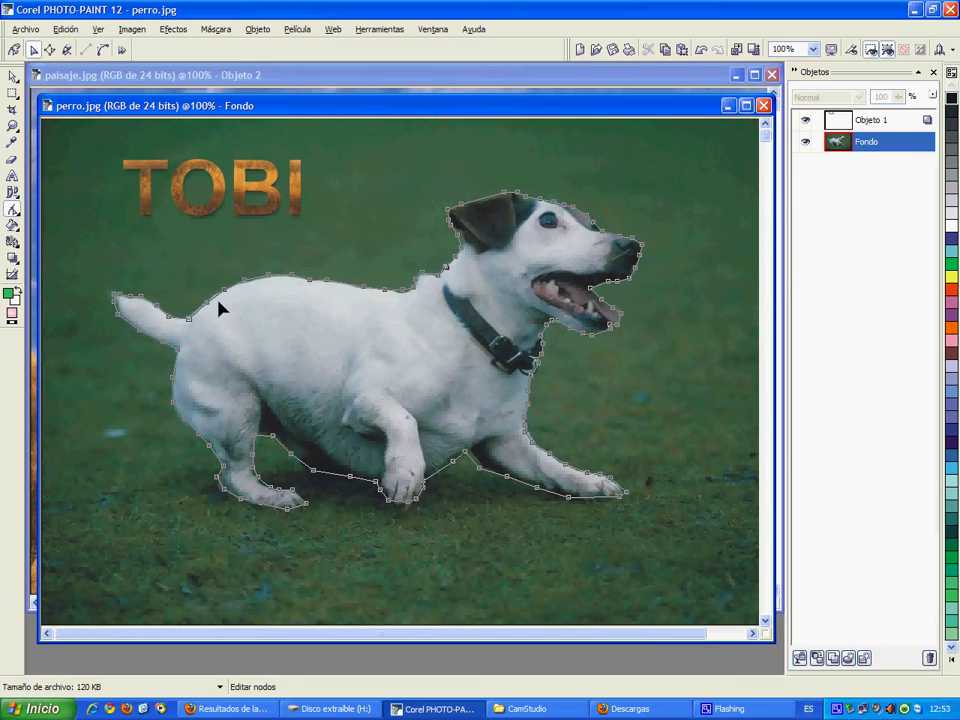
pyautogui.click(102, 49)
pyautogui.moveTo(207, 303); pyautogui.dragTo(199, 299)
pyautogui.click(12, 77)
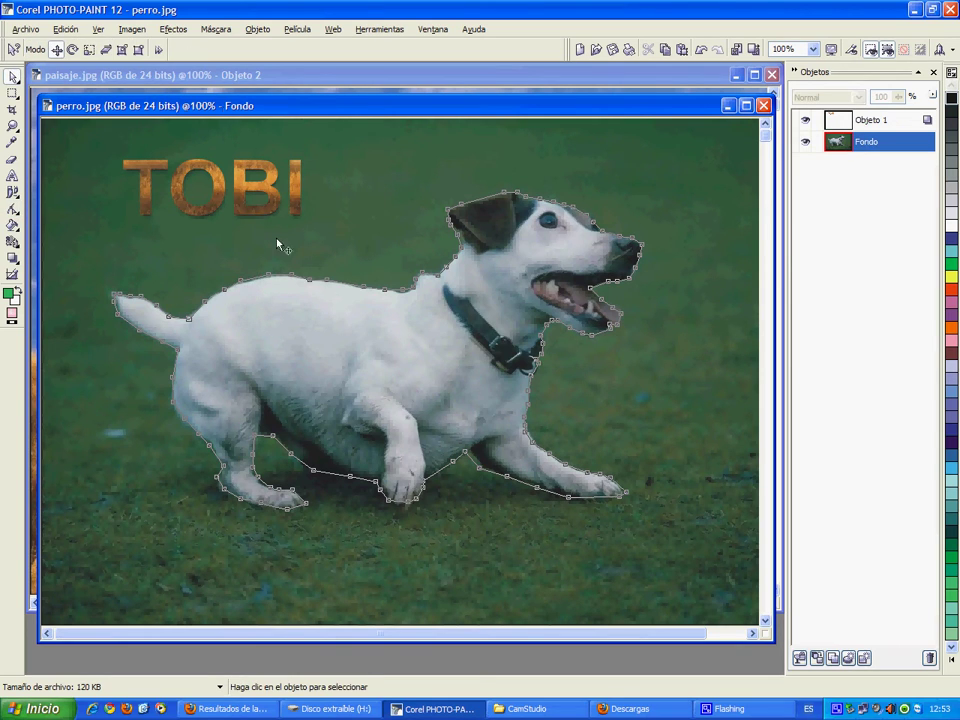
# Create a mask from the dog's path.
pyautogui.click(205, 35)
pyautogui.moveTo(215, 46)
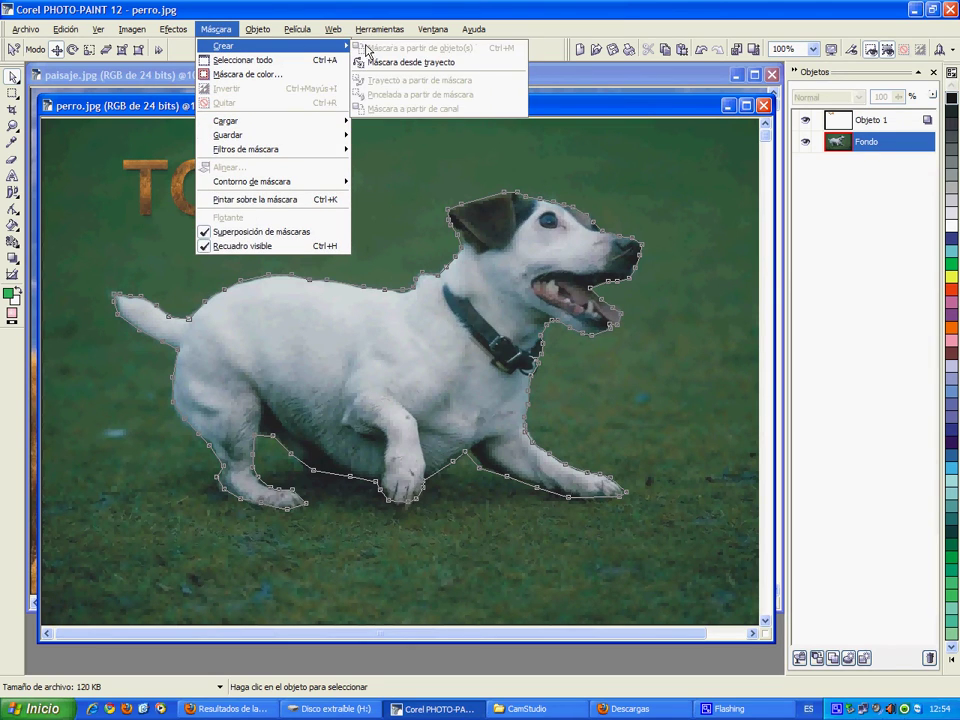
pyautogui.click(362, 62)
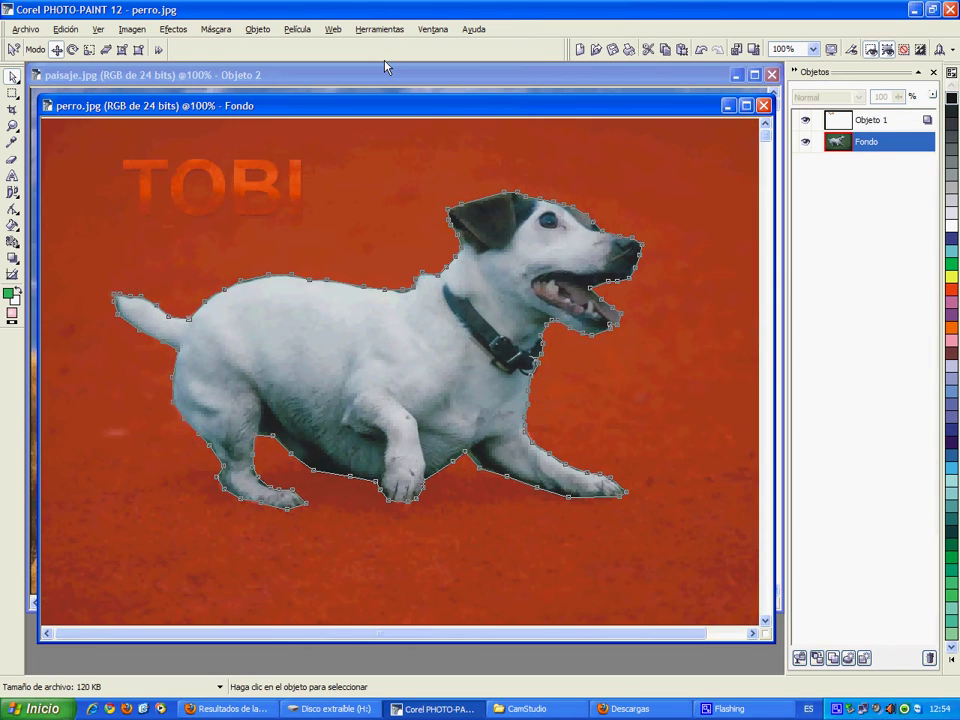
# Copy the masked dog, paste it as a new object and move it toward the image's lower-right corner.
pyautogui.click(67, 30)
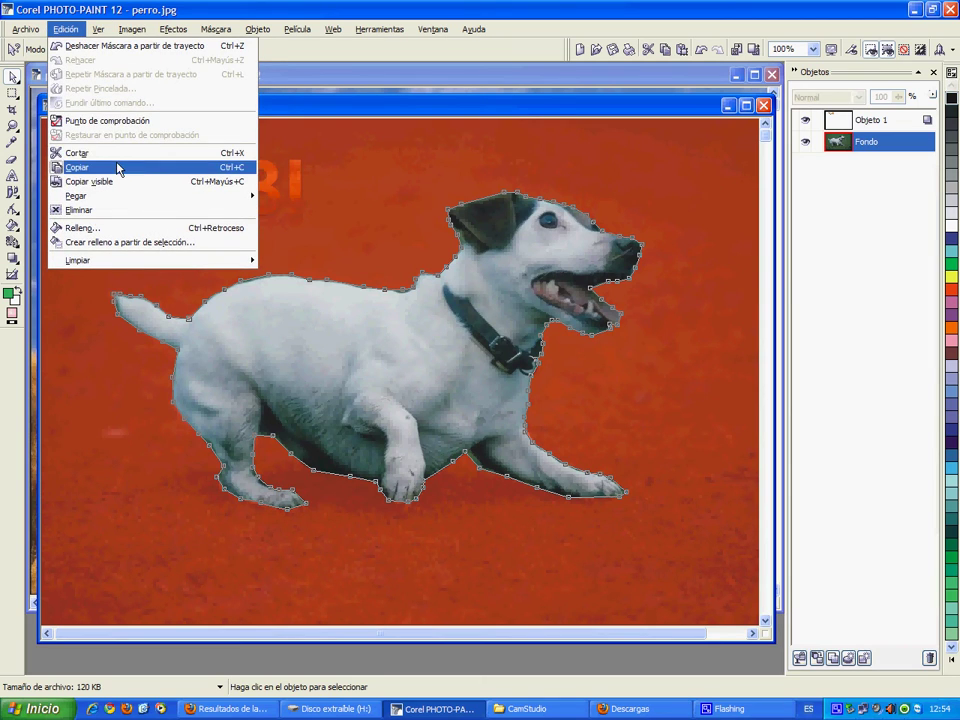
pyautogui.click(117, 167)
pyautogui.click(66, 30)
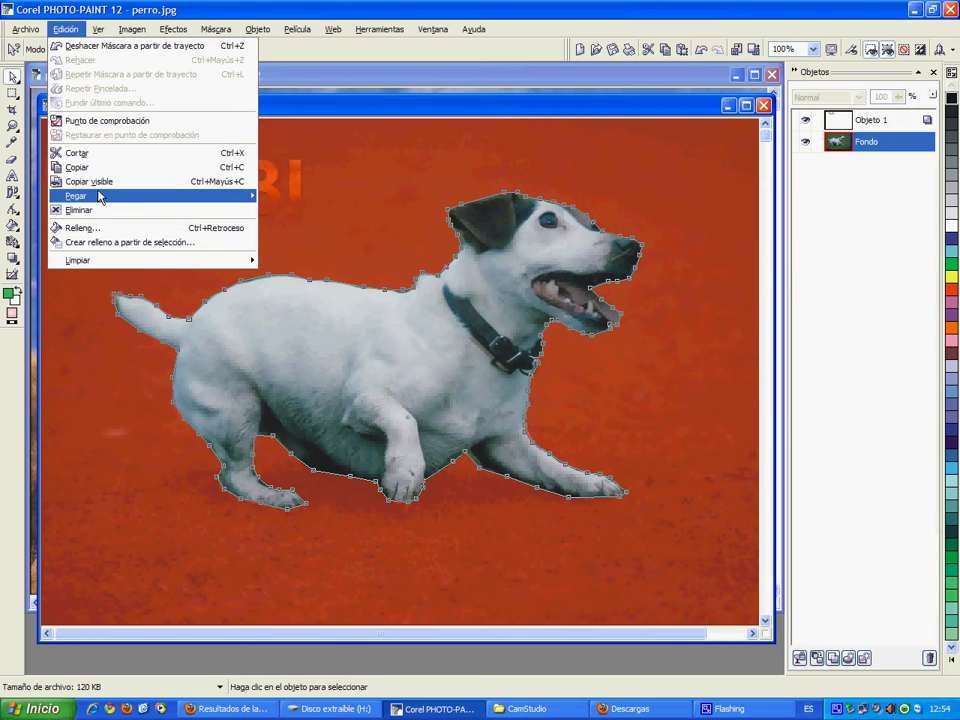
pyautogui.moveTo(140, 197)
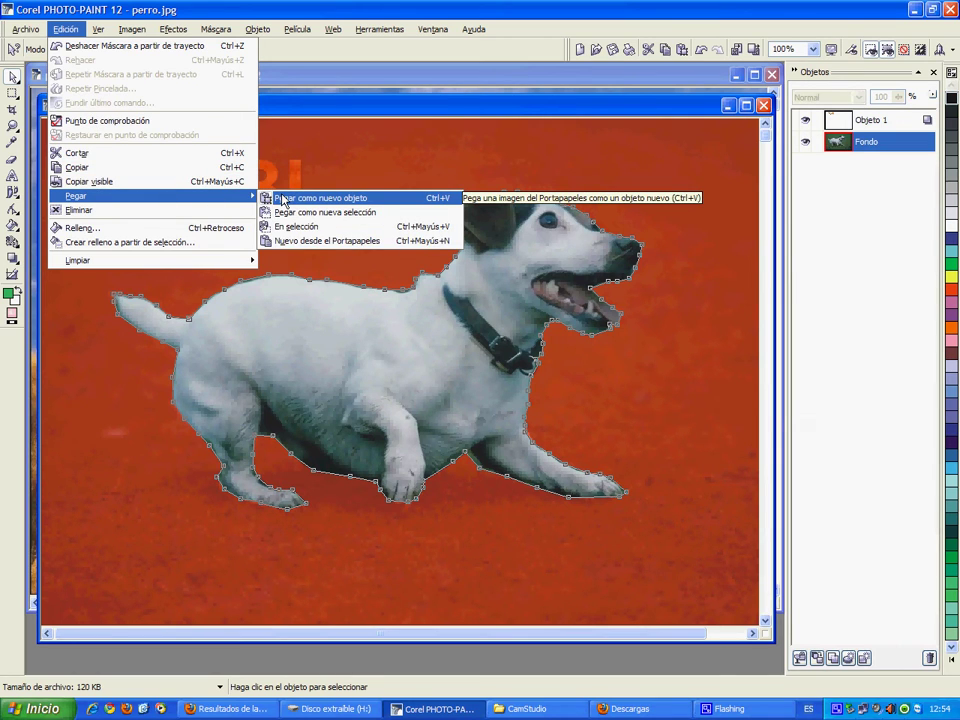
pyautogui.click(283, 199)
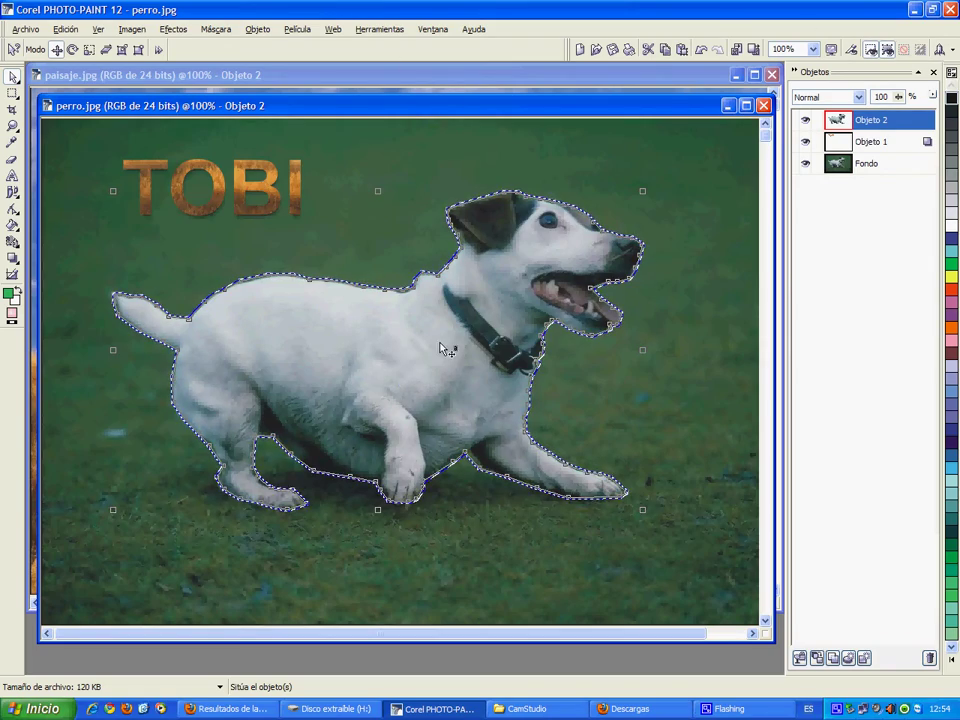
pyautogui.moveTo(443, 347); pyautogui.dragTo(594, 529)
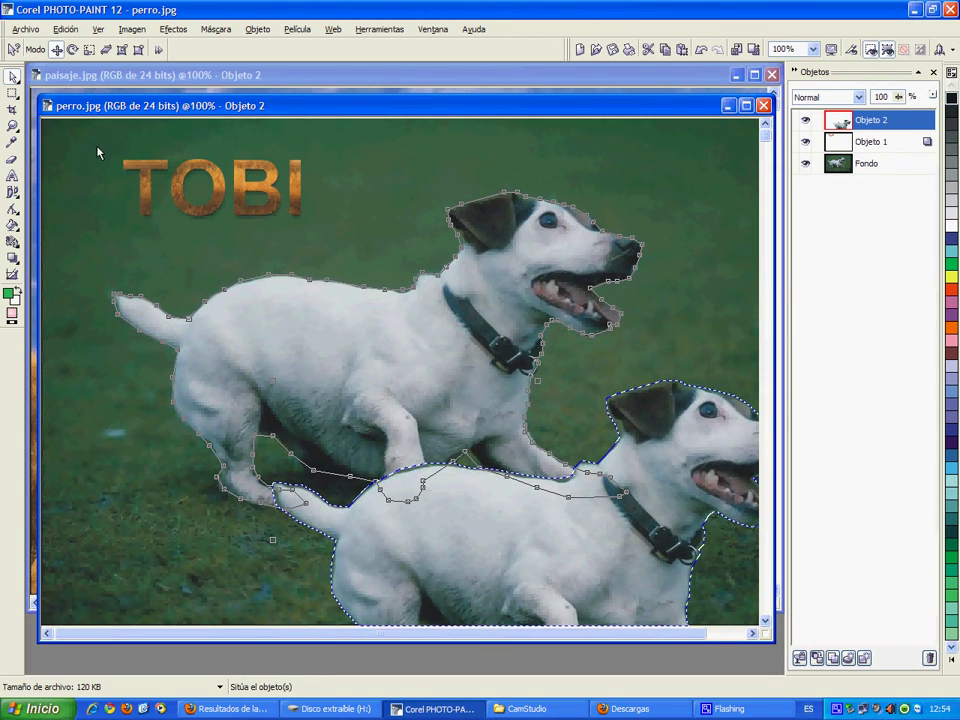
# Select all nodes of the path around the original dog and delete them.
pyautogui.click(12, 209)
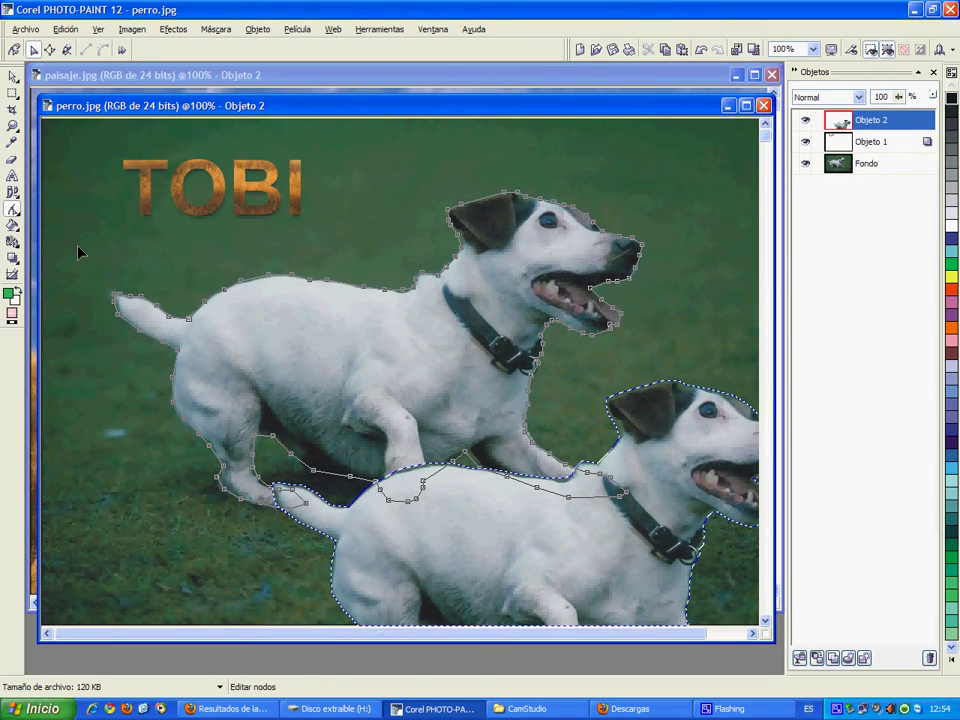
pyautogui.moveTo(64, 152); pyautogui.dragTo(660, 537)
pyautogui.press('Delete')
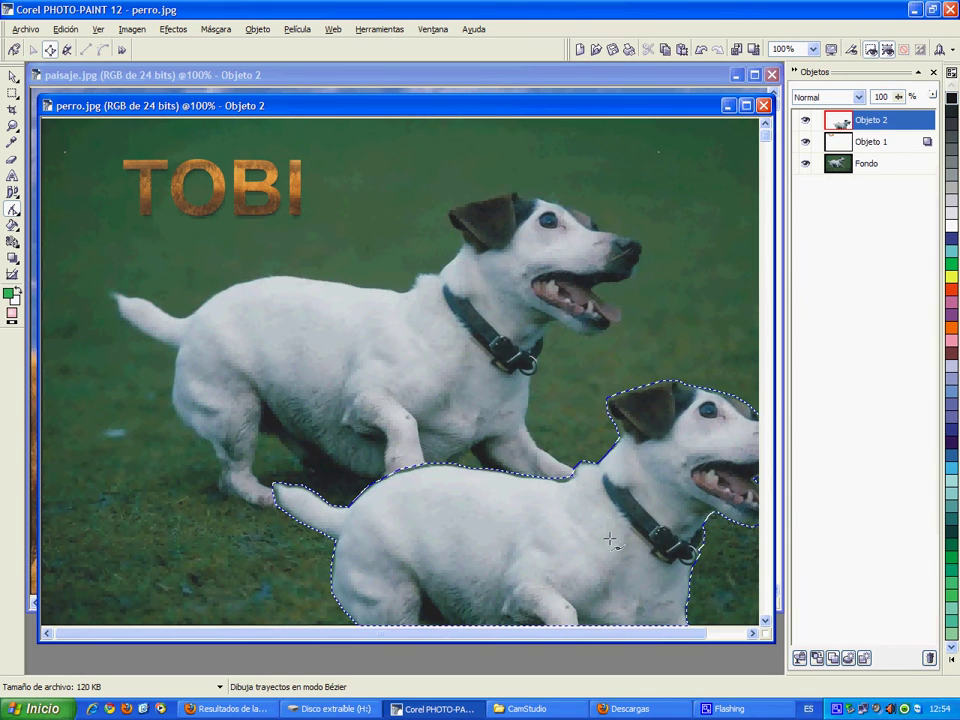
# Shrink the pasted dog to a small figure, place it in the image's lower-left corner and apply the transformation.
pyautogui.click(12, 77)
pyautogui.moveTo(396, 501); pyautogui.dragTo(236, 316)
pyautogui.moveTo(641, 198); pyautogui.dragTo(323, 391)
pyautogui.moveTo(218, 476); pyautogui.dragTo(194, 582)
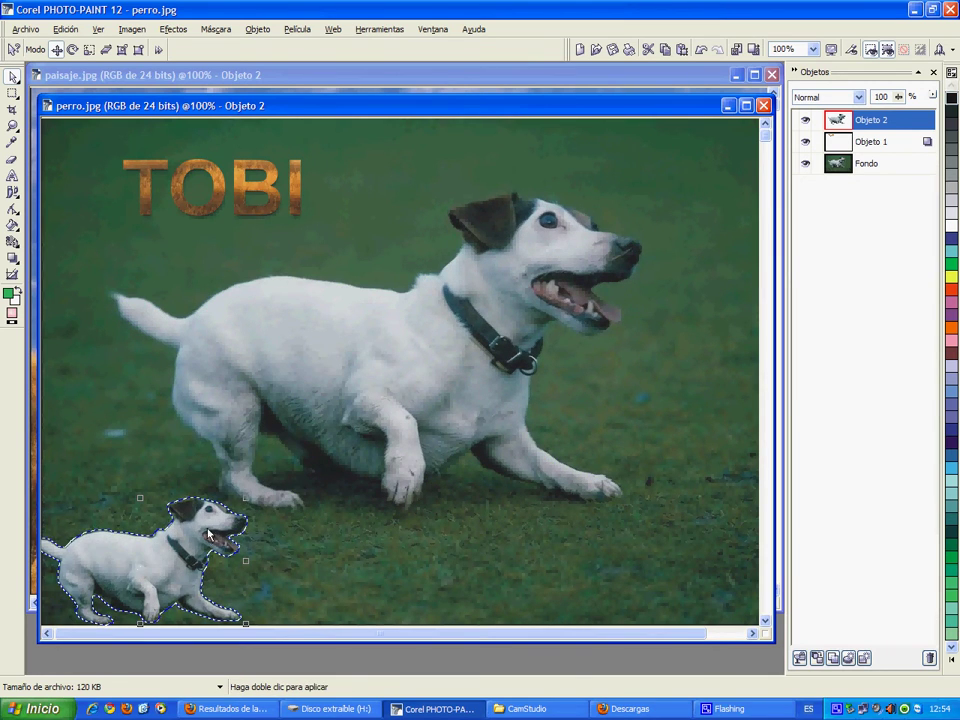
pyautogui.moveTo(246, 497); pyautogui.dragTo(211, 522)
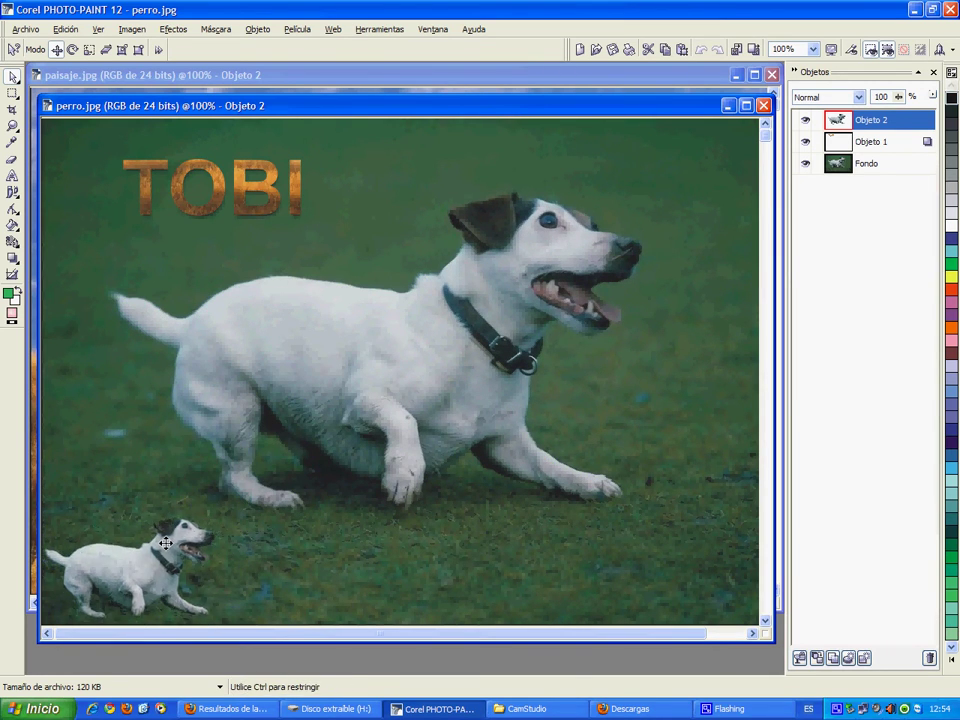
pyautogui.doubleClick(161, 552)
# Duplicate the small dog beside the first one and mirror the copy horizontally so the two face each other.
pyautogui.moveTo(161, 556); pyautogui.dragTo(372, 552)
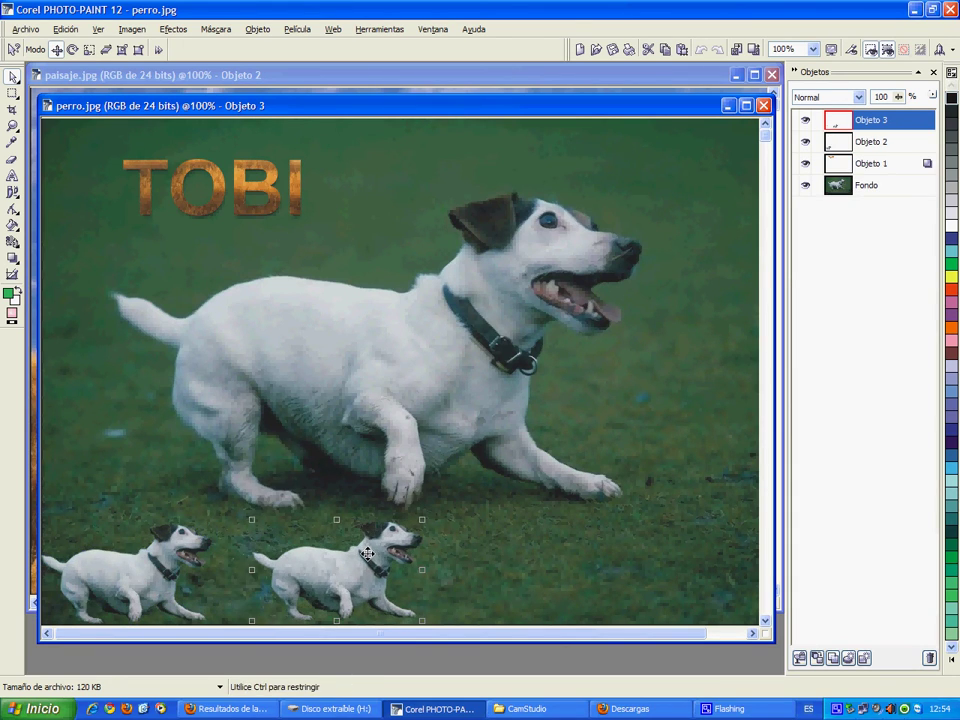
pyautogui.moveTo(251, 570); pyautogui.dragTo(336, 579)
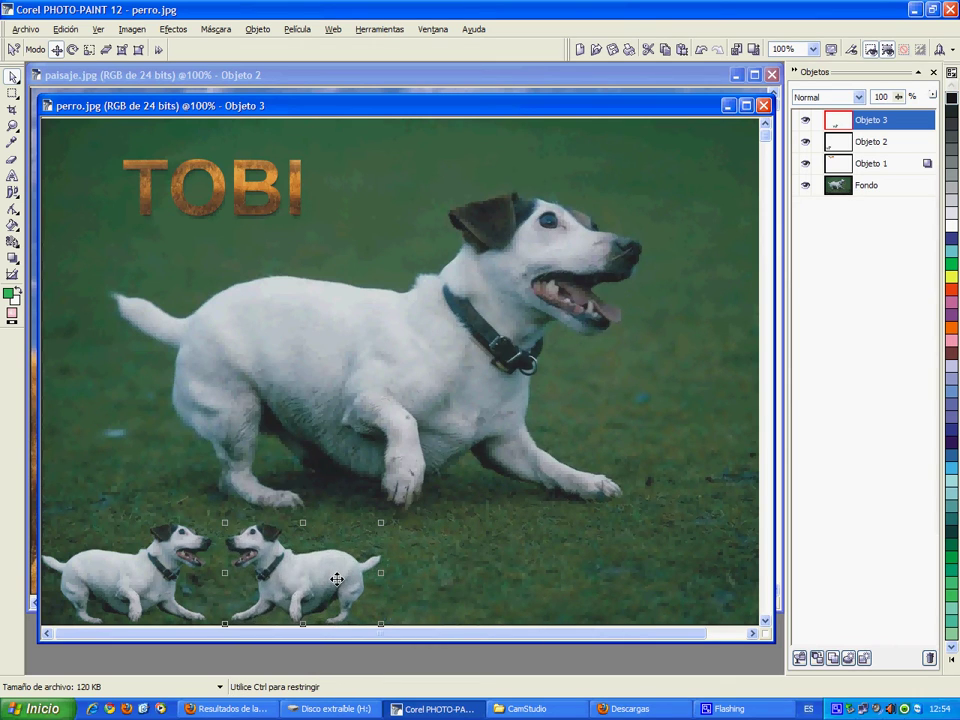
pyautogui.doubleClick(285, 573)
# Add two more small dogs facing each other along the image's lower edge and shift the third closer to the fourth.
pyautogui.hotkey('ctrl', 'd')
pyautogui.moveTo(247, 578); pyautogui.dragTo(502, 569)
pyautogui.hotkey('ctrl', 'd')
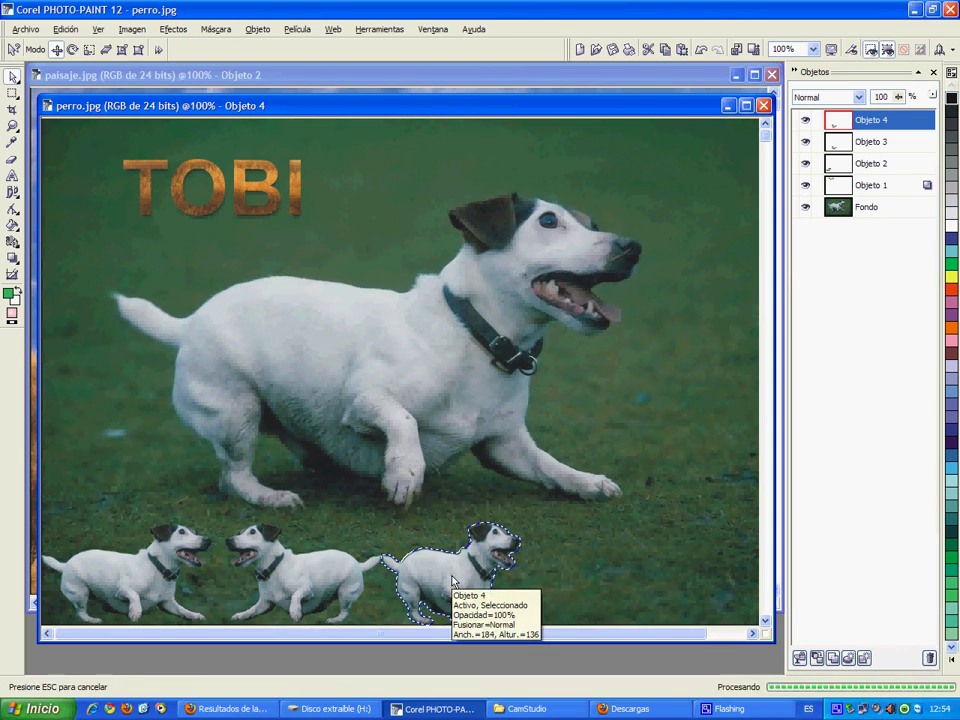
pyautogui.moveTo(388, 576); pyautogui.dragTo(649, 596)
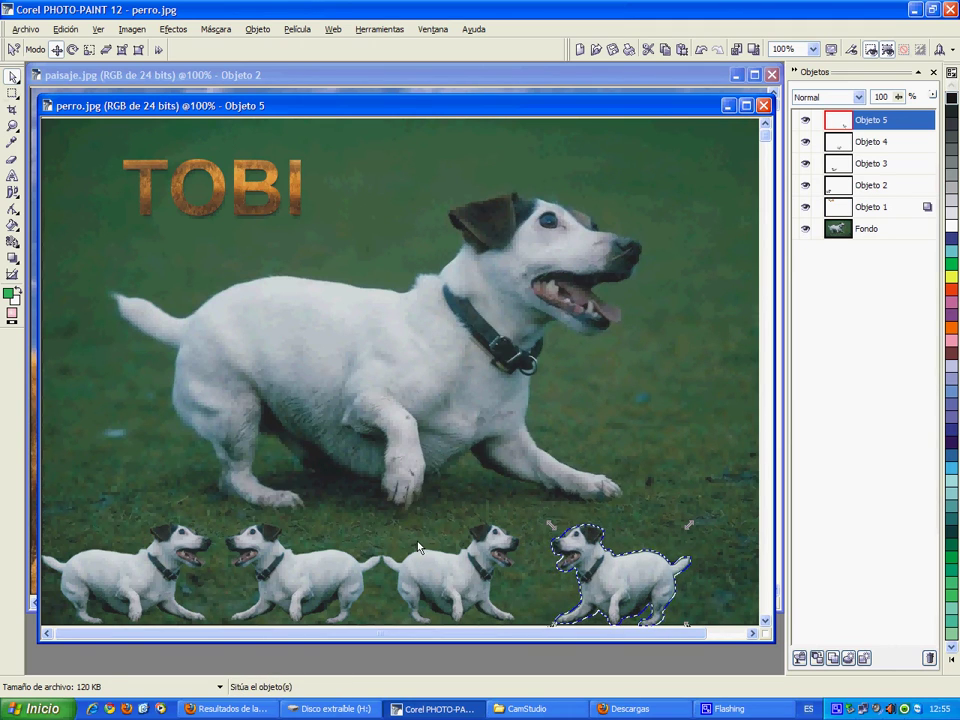
pyautogui.click(450, 574)
pyautogui.moveTo(450, 574); pyautogui.dragTo(463, 575)
pyautogui.click(600, 580)
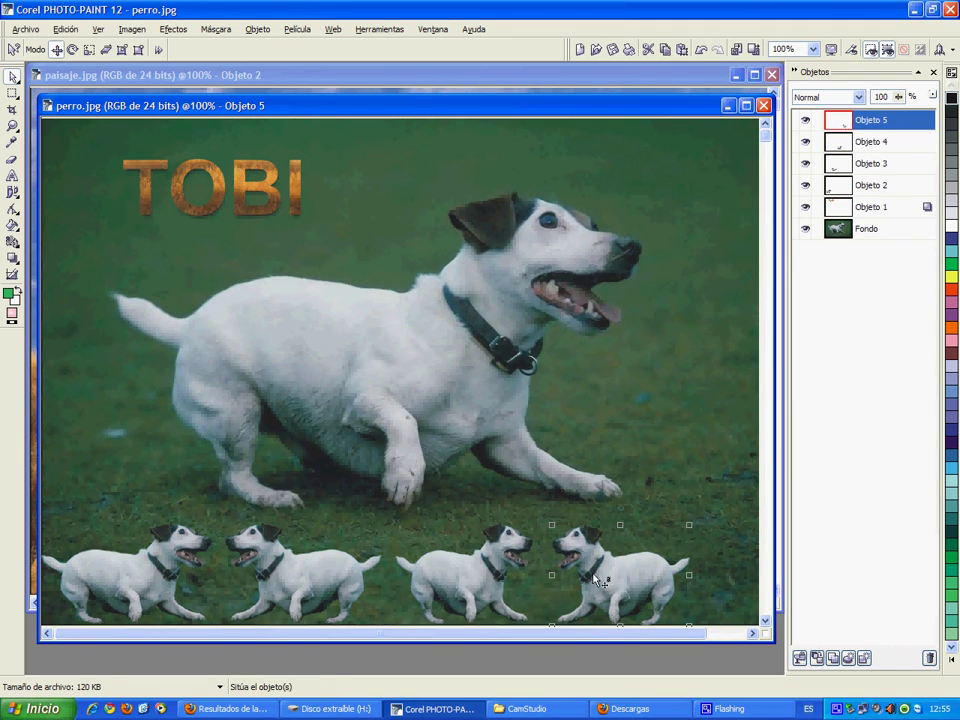
# Set the fill to a uniform near-black colour and apply it to the area around the fourth small dog on its object.
pyautogui.click(12, 225)
pyautogui.doubleClick(12, 315)
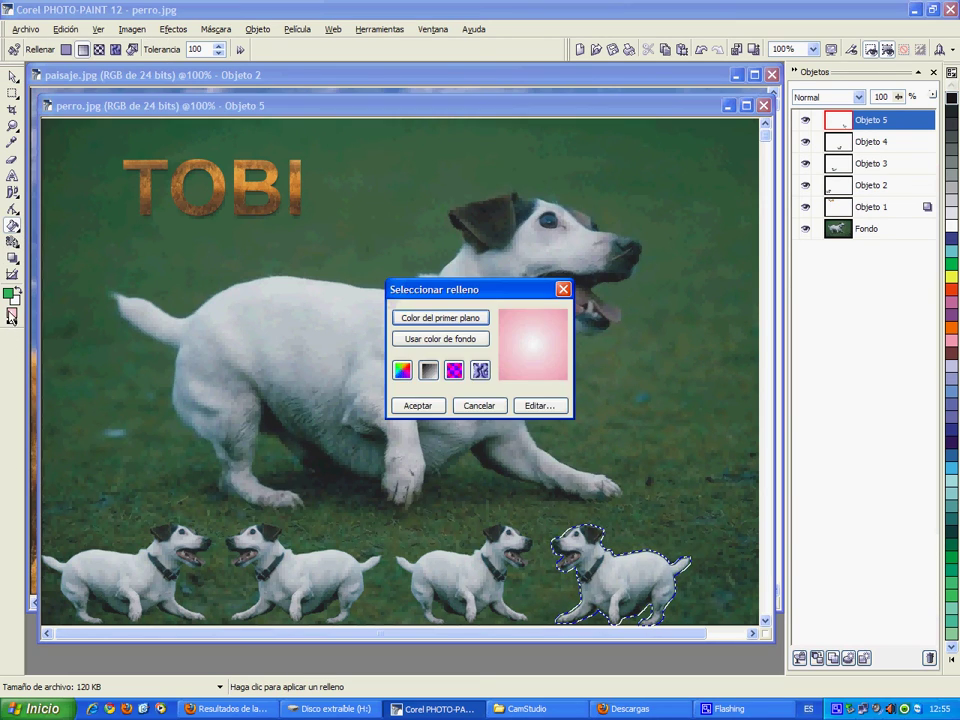
pyautogui.click(401, 371)
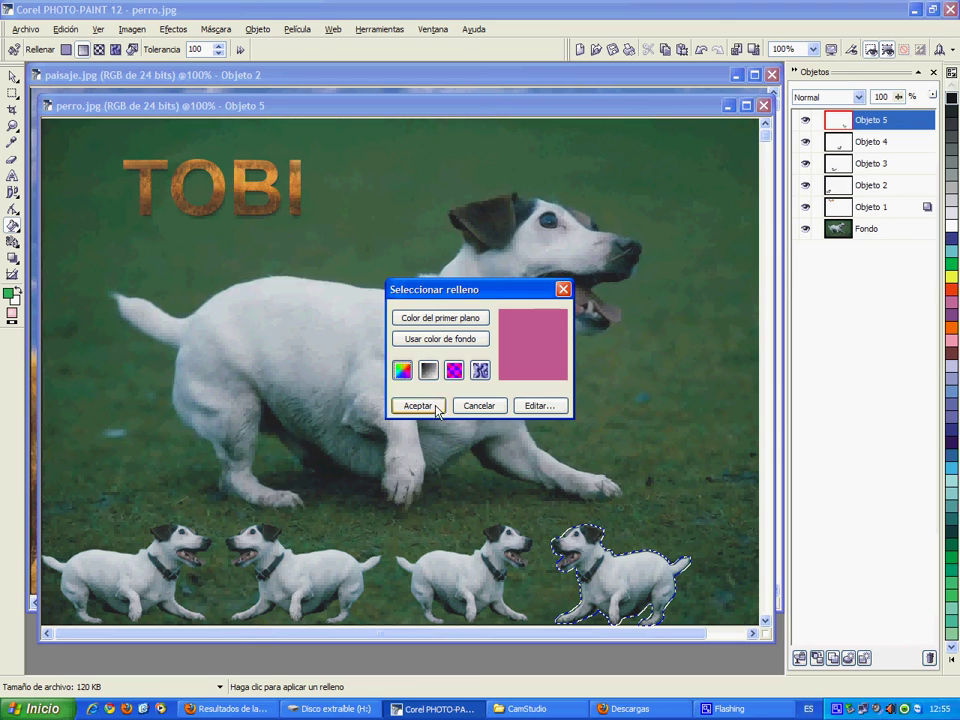
pyautogui.click(537, 406)
pyautogui.click(327, 456)
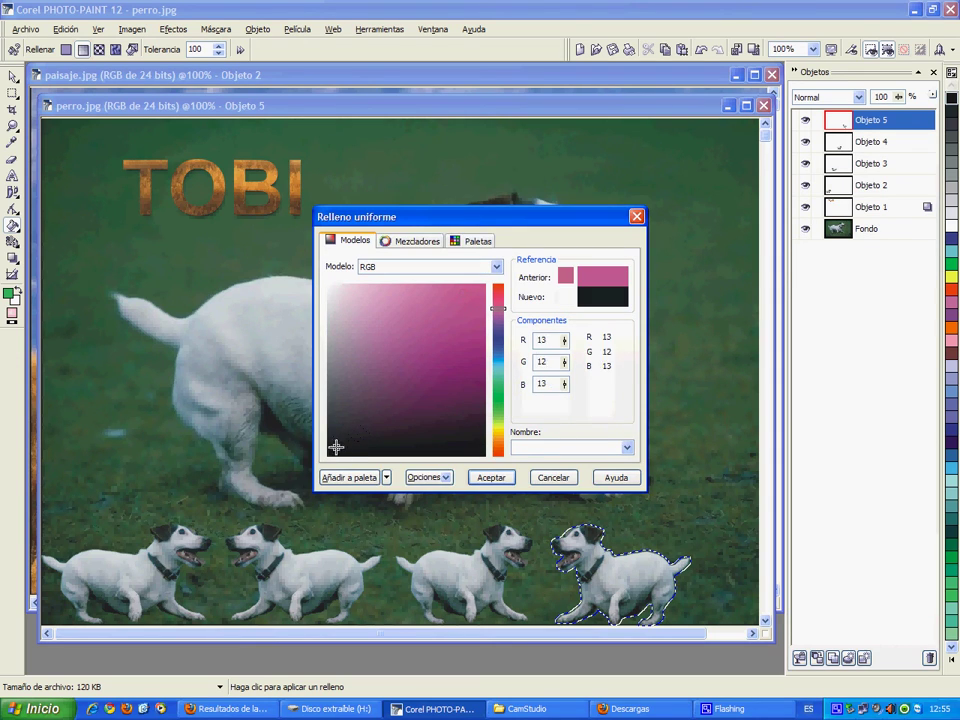
pyautogui.click(493, 478)
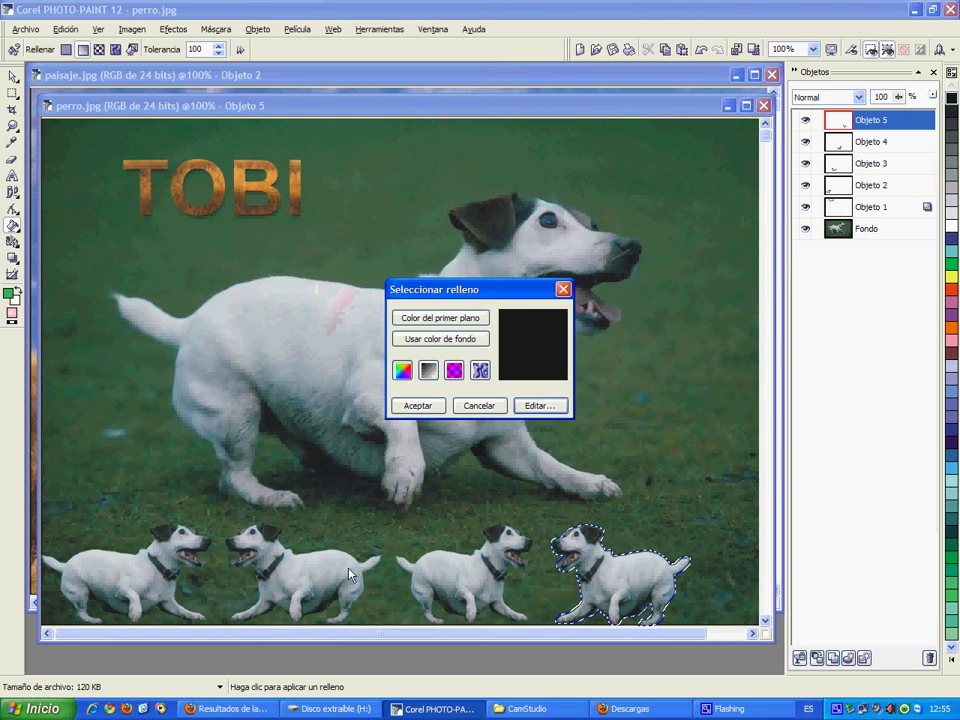
pyautogui.click(432, 406)
pyautogui.click(189, 579)
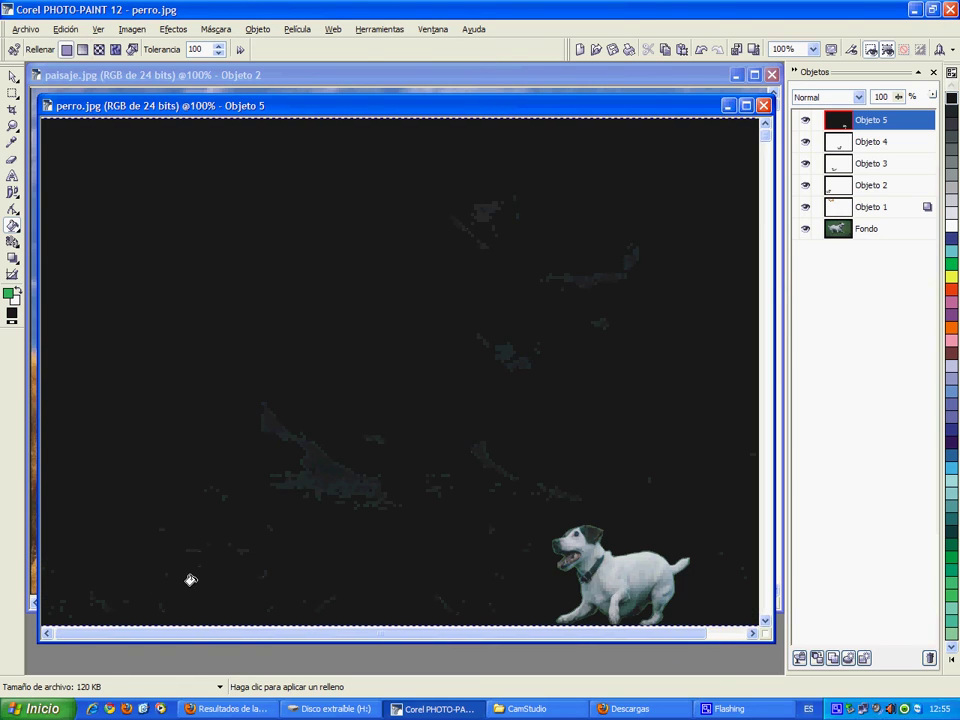
# Undo the last fill and turn the third and second small dogs into near-black silhouettes by filling each on its own object.
pyautogui.hotkey('ctrl', 'z')
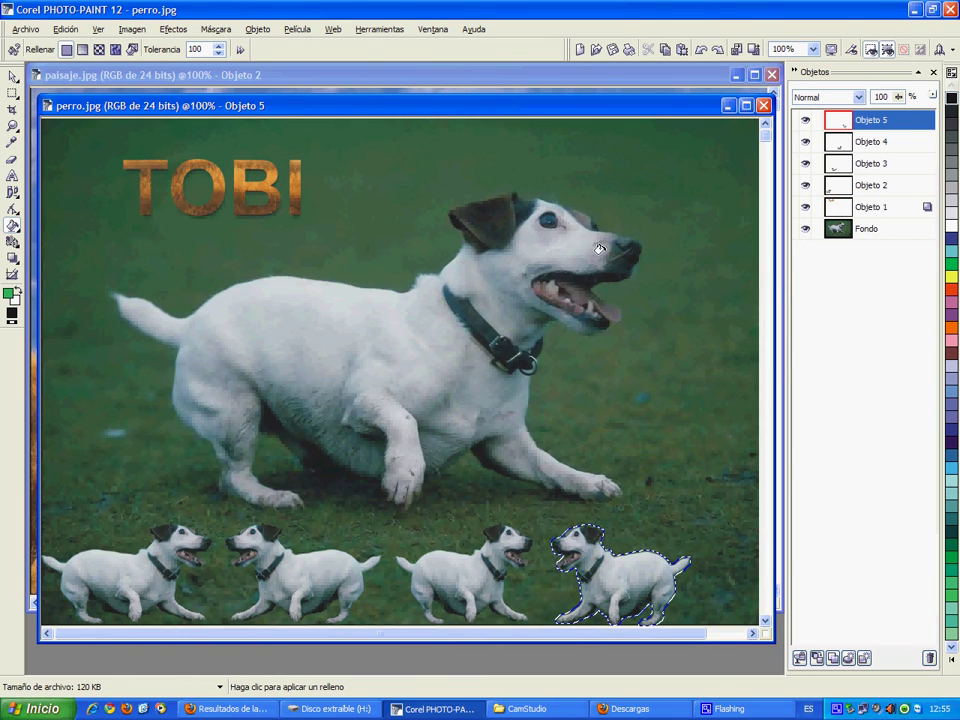
pyautogui.click(841, 144)
pyautogui.click(460, 578)
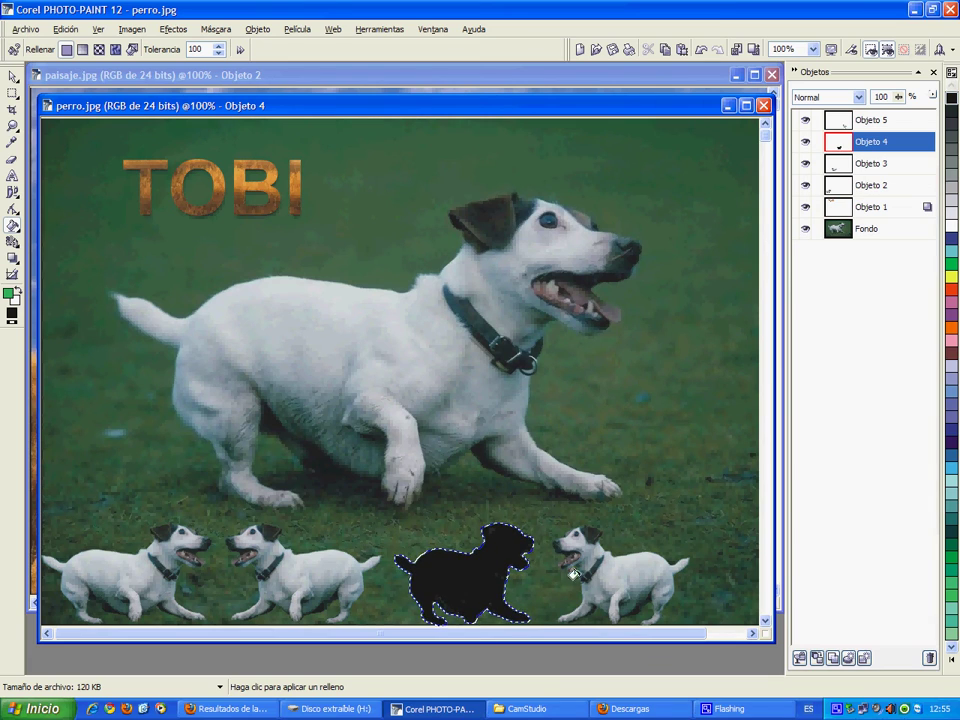
pyautogui.click(862, 163)
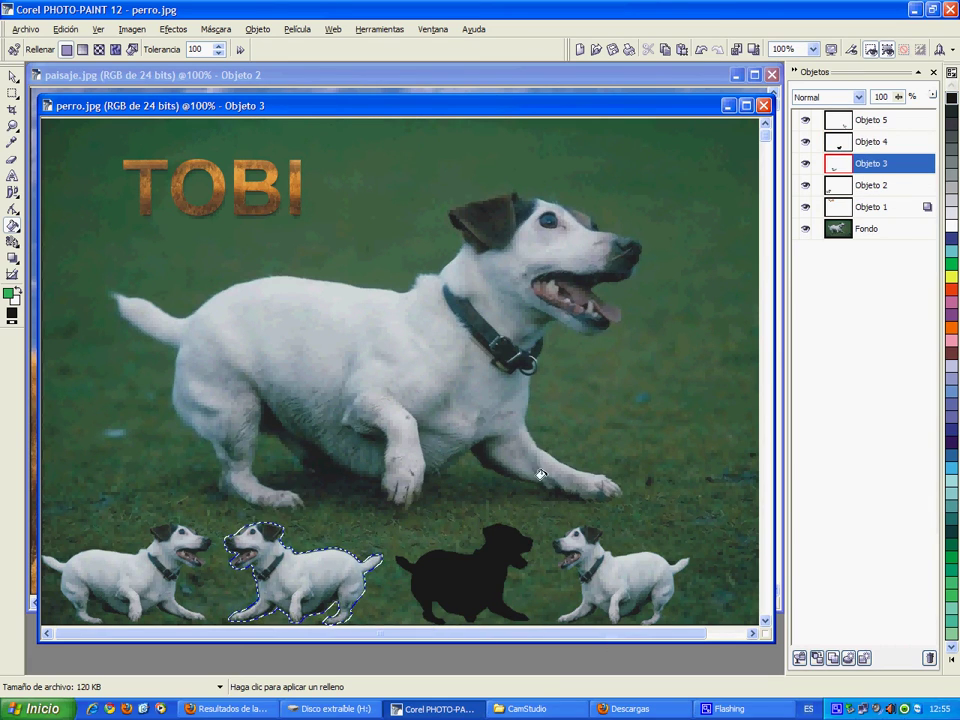
pyautogui.click(281, 590)
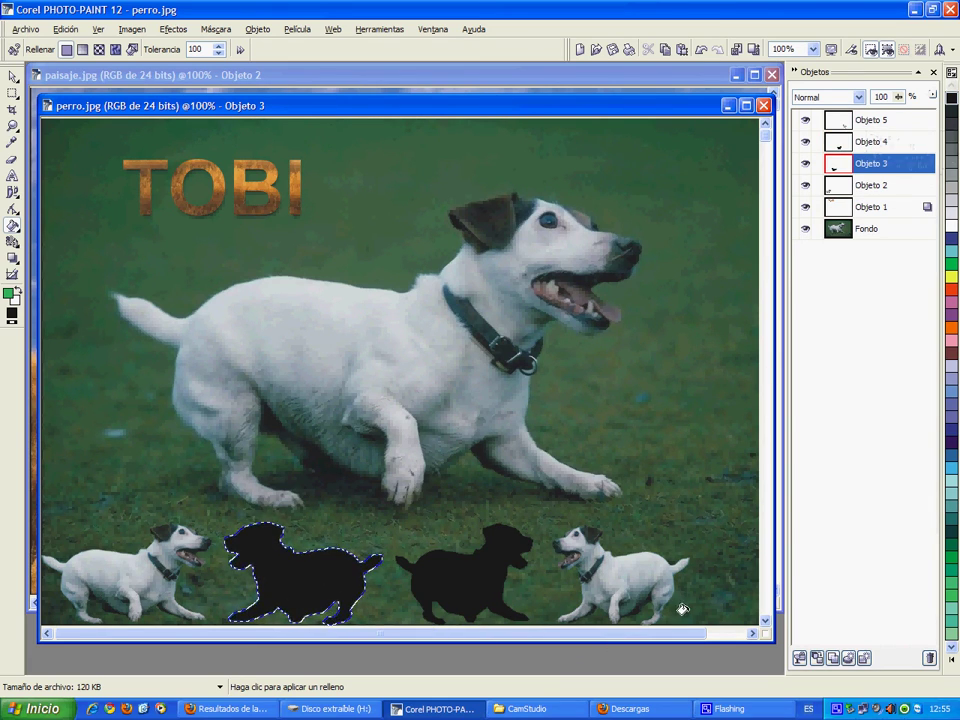
# Select the fourth small dog's object and fill the dog with the uniform near-black colour.
pyautogui.click(12, 76)
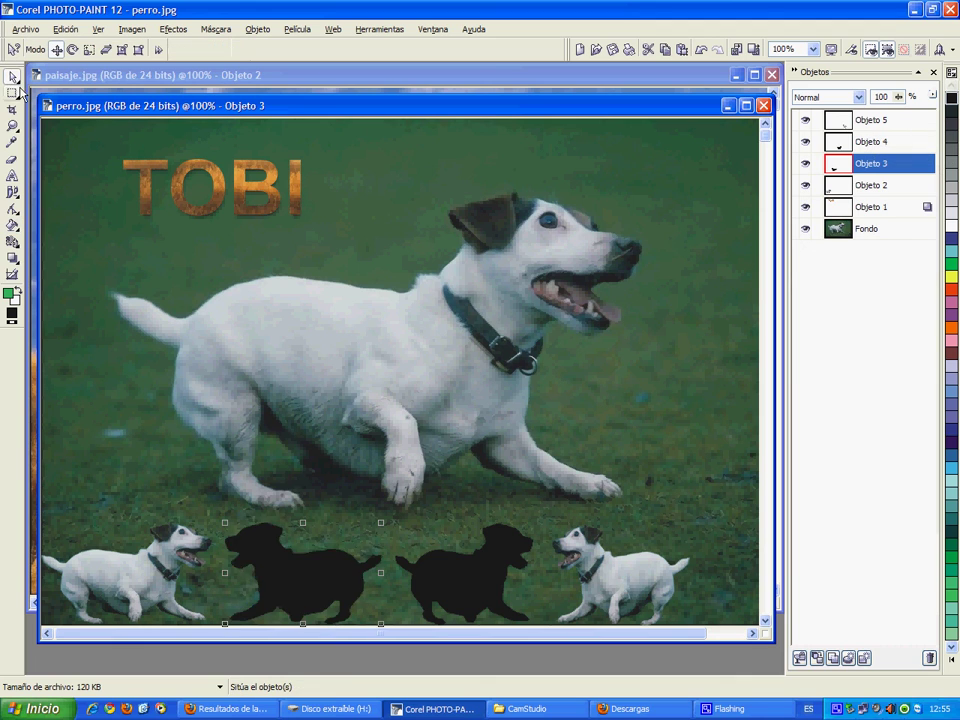
pyautogui.click(614, 580)
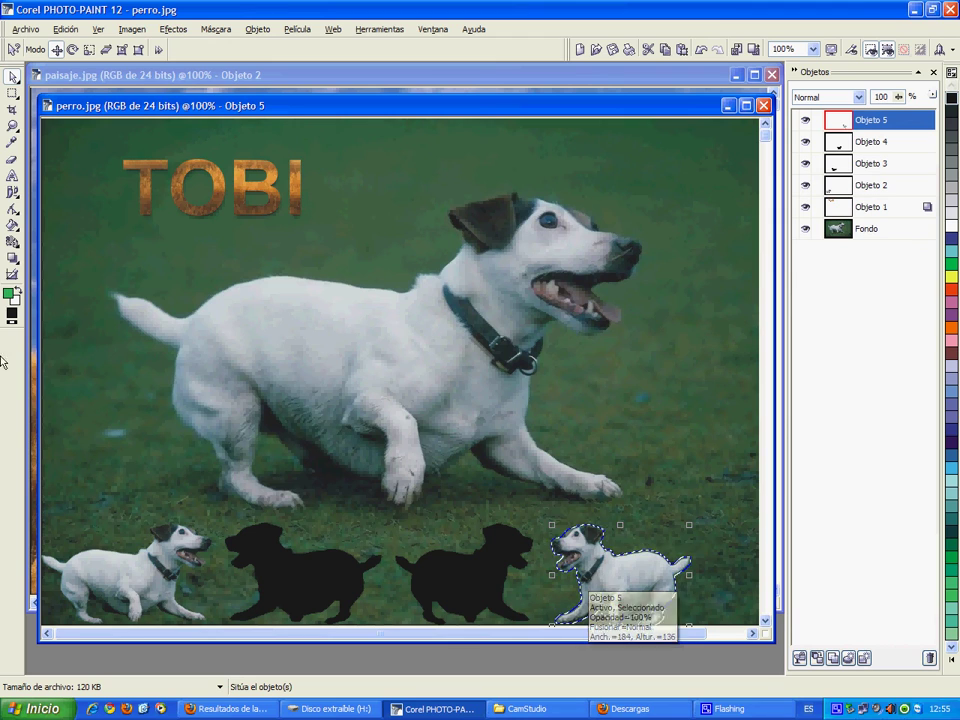
pyautogui.click(12, 225)
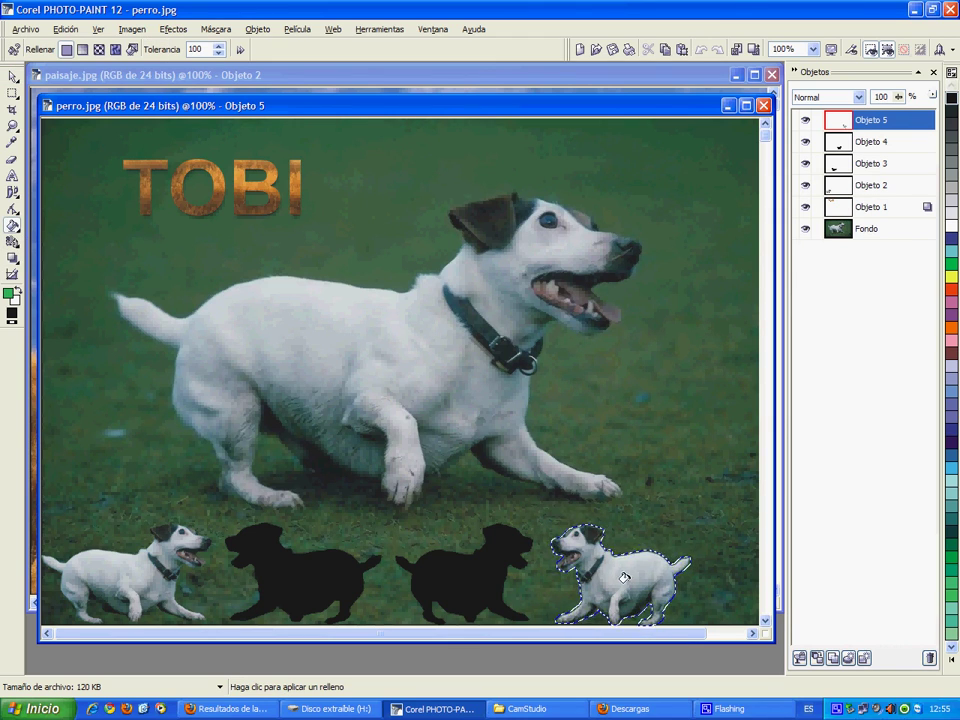
pyautogui.click(620, 574)
# Select the first small dog in the lower-left corner of the image and fill it with the same near-black colour.
pyautogui.click(12, 76)
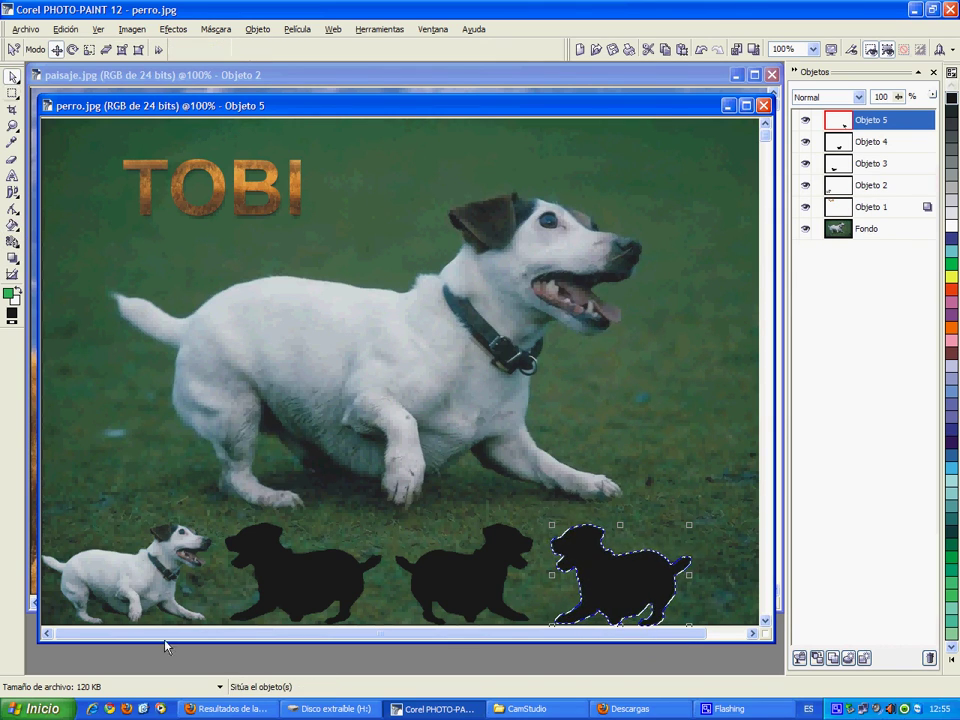
pyautogui.click(208, 568)
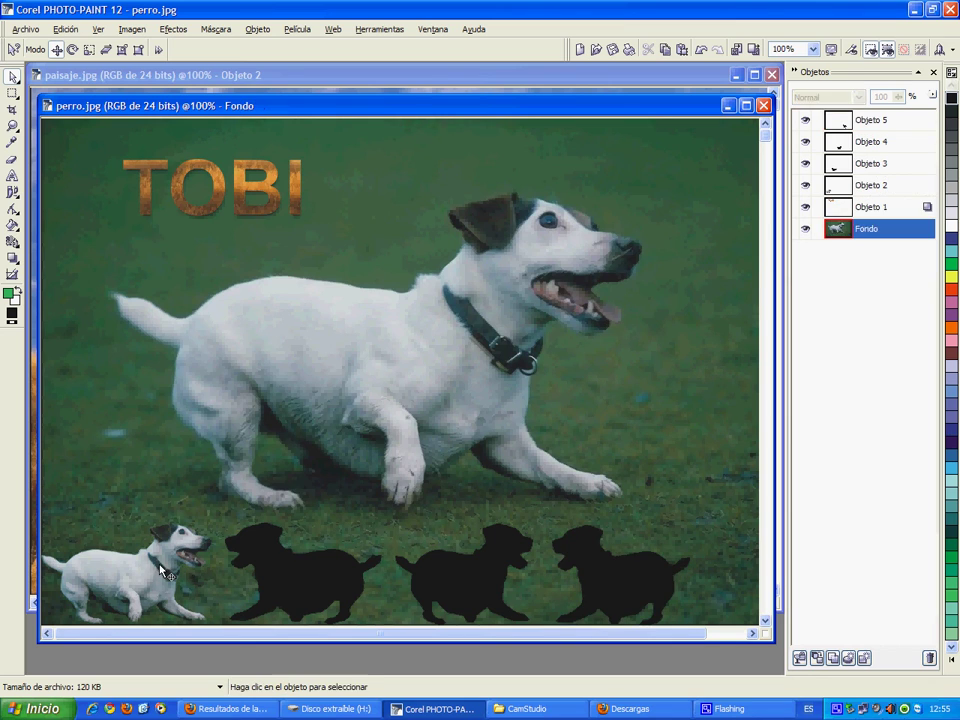
pyautogui.click(160, 582)
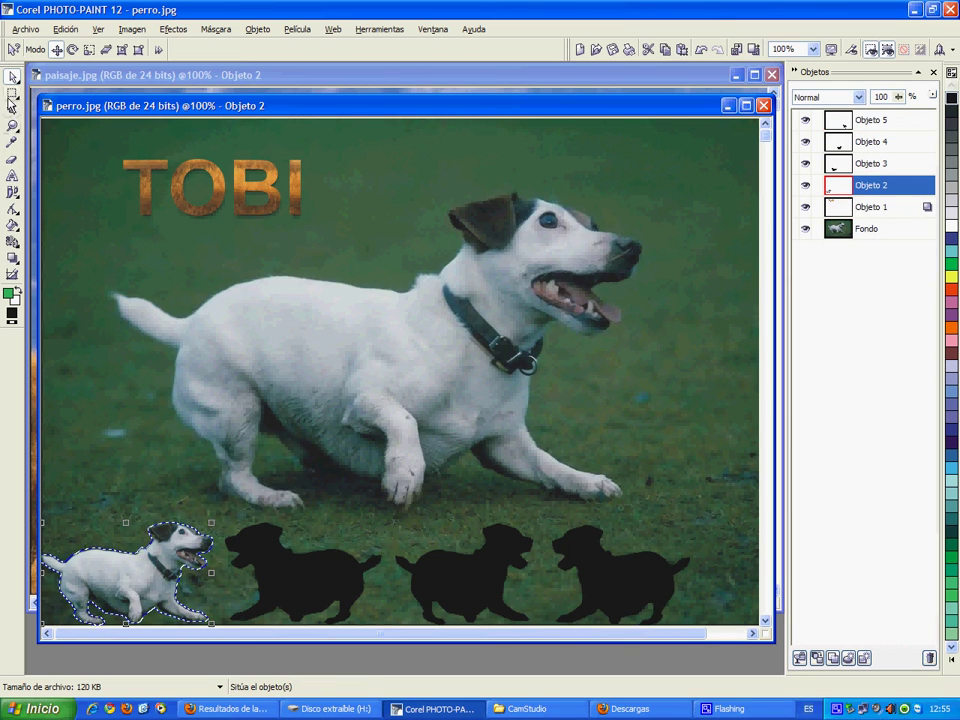
pyautogui.click(13, 226)
pyautogui.click(93, 565)
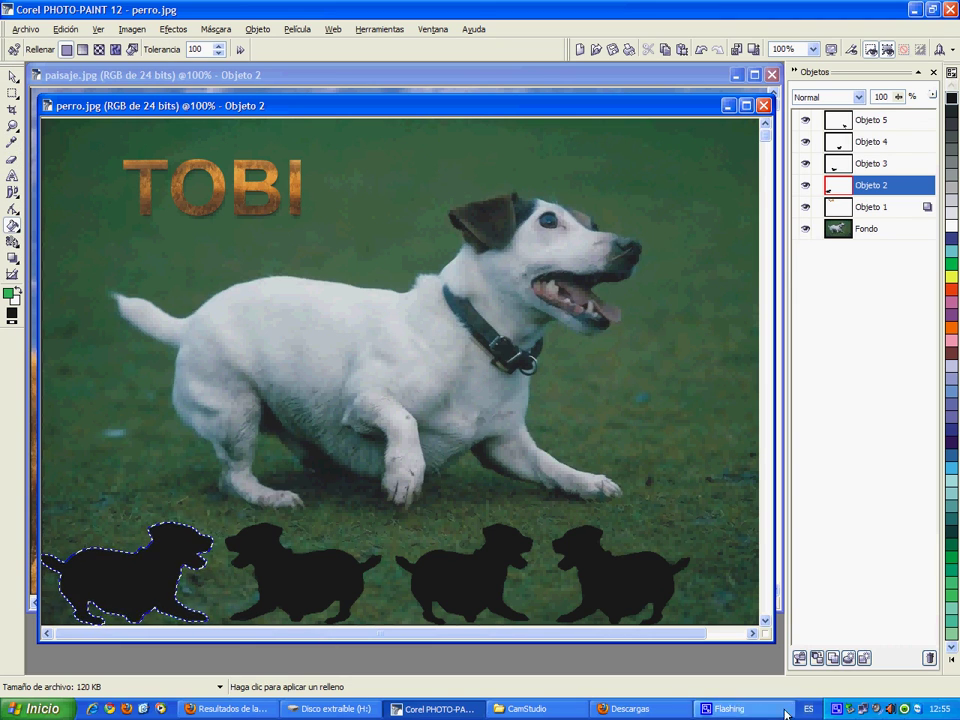